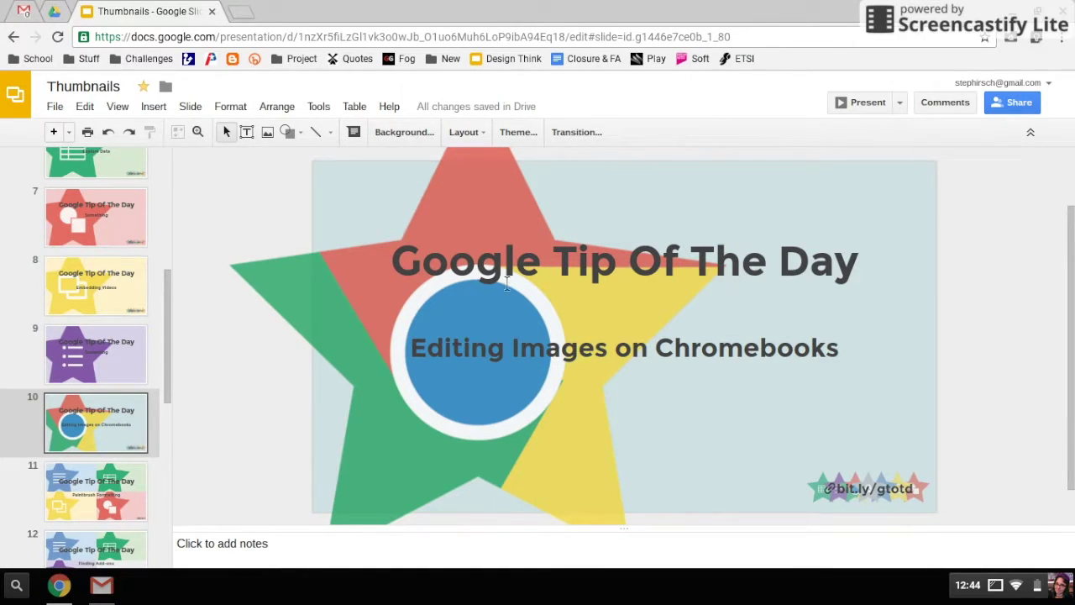
# - Download the current slide, "Editing Images on Chromebooks", as a PNG image
pyautogui.click(67, 115)
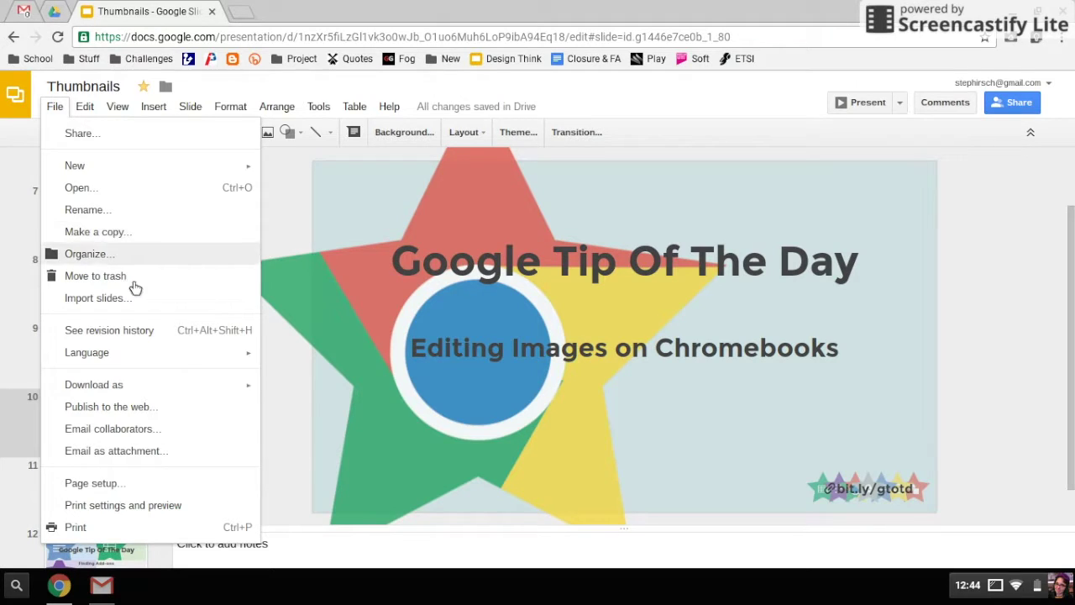
pyautogui.moveTo(132, 386)
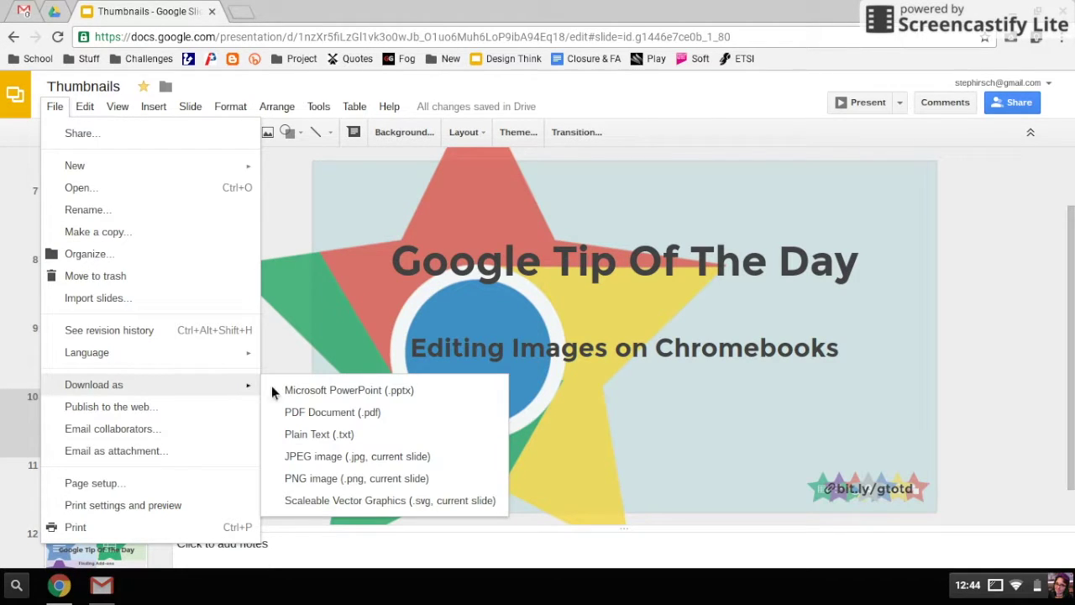
pyautogui.click(315, 487)
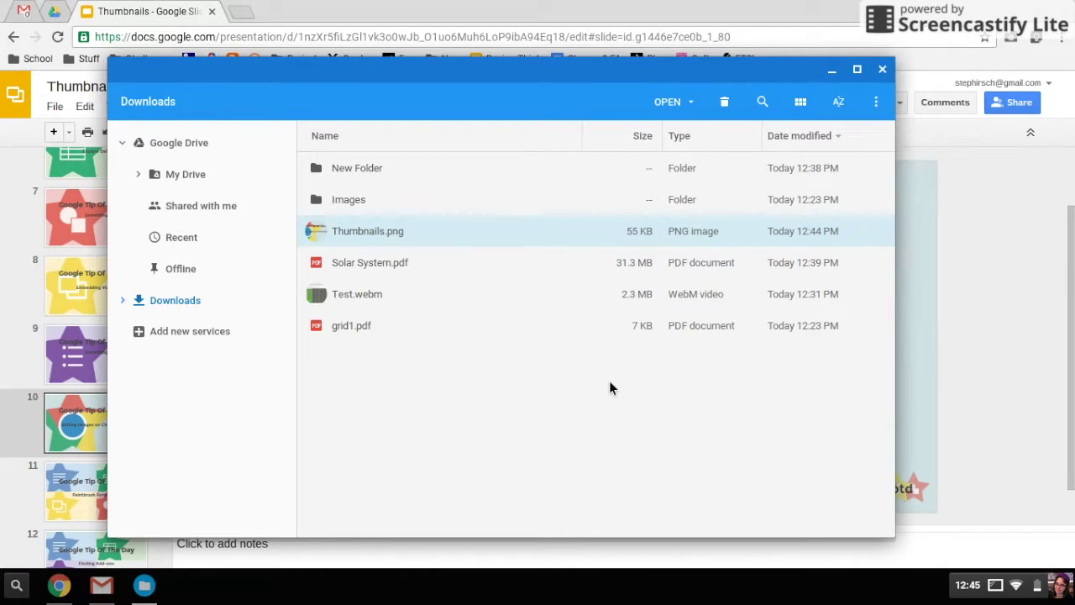
# - Open Thumbnails.png from the Downloads folder and rename it "Editing Images on CB"
pyautogui.doubleClick(387, 237)
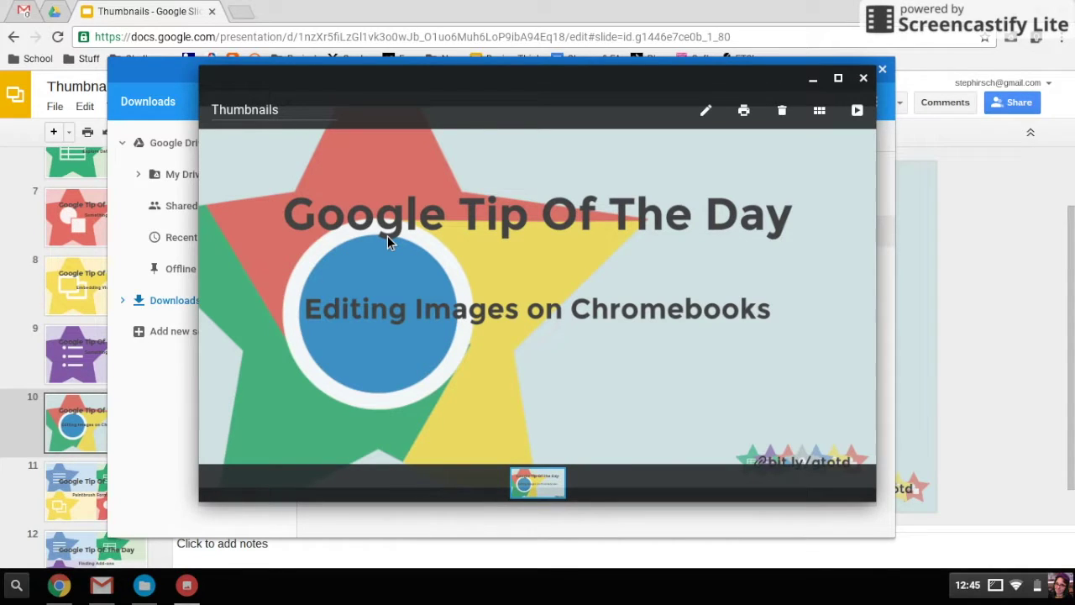
pyautogui.click(284, 117)
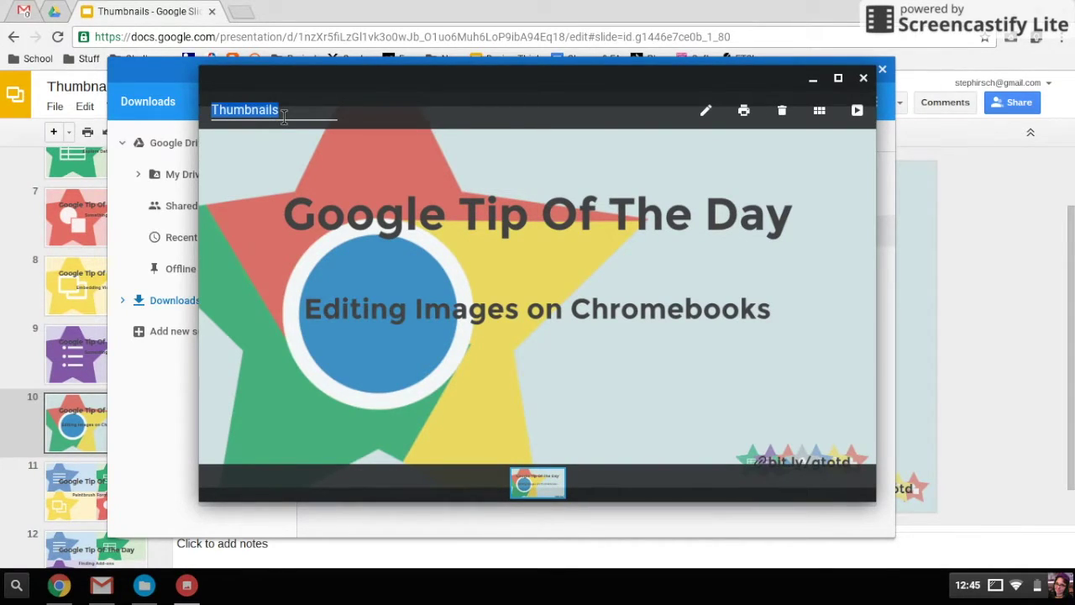
pyautogui.write('Editing')
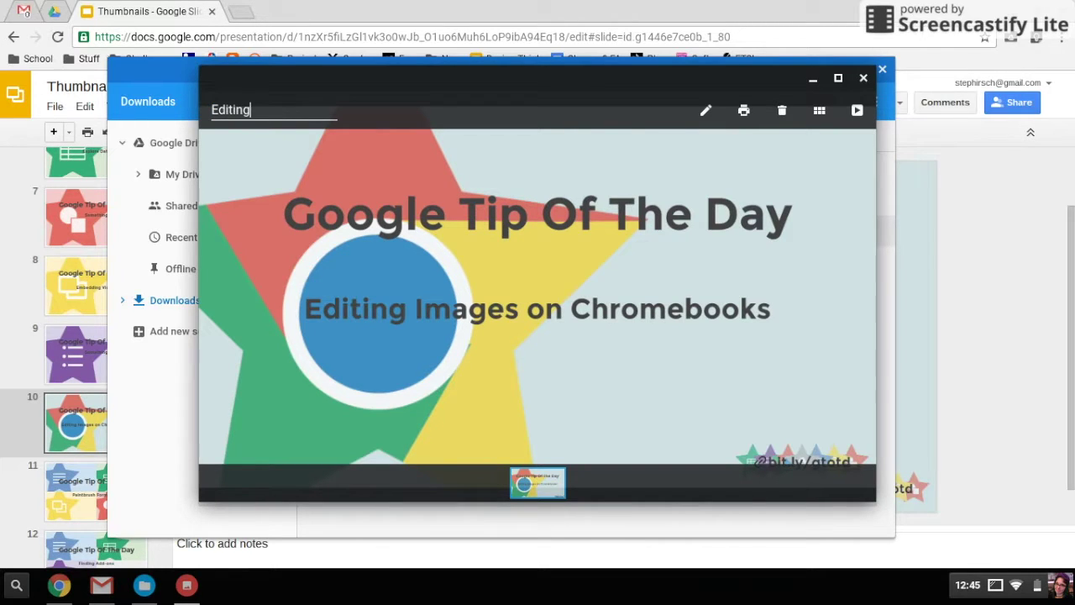
pyautogui.write(' Images on CB')
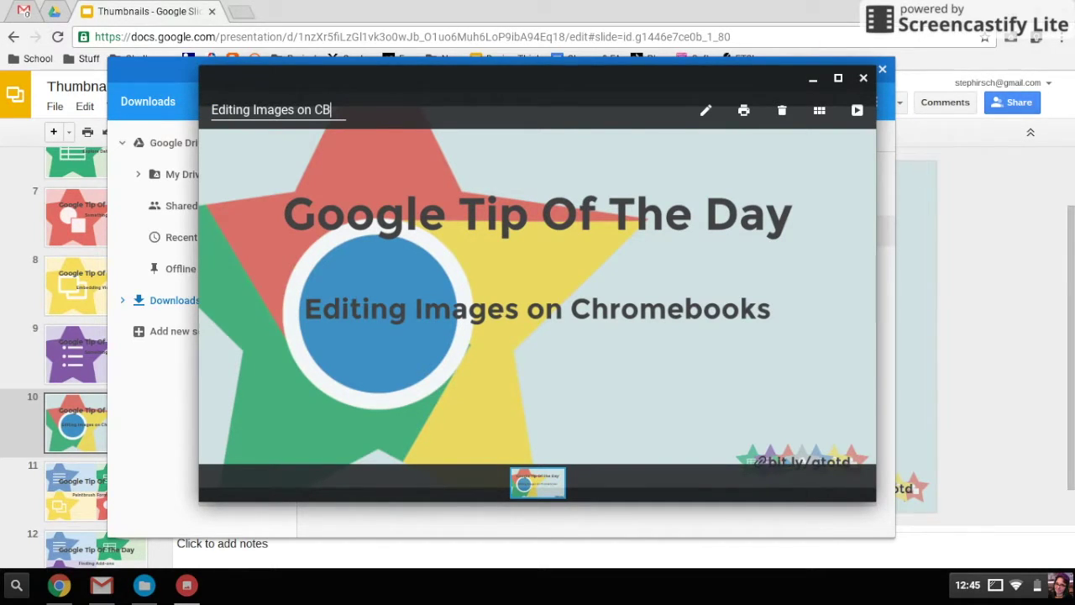
pyautogui.click(410, 117)
# - Start editing the image with overwriting of the original turned off, and apply the automatic fix
pyautogui.click(711, 122)
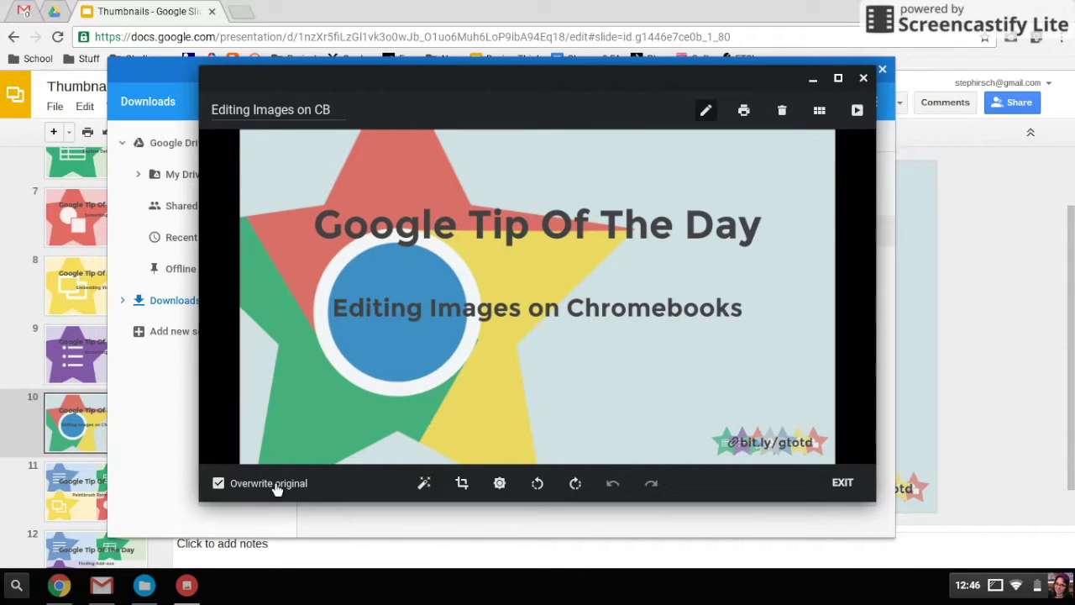
pyautogui.click(224, 488)
pyautogui.click(425, 484)
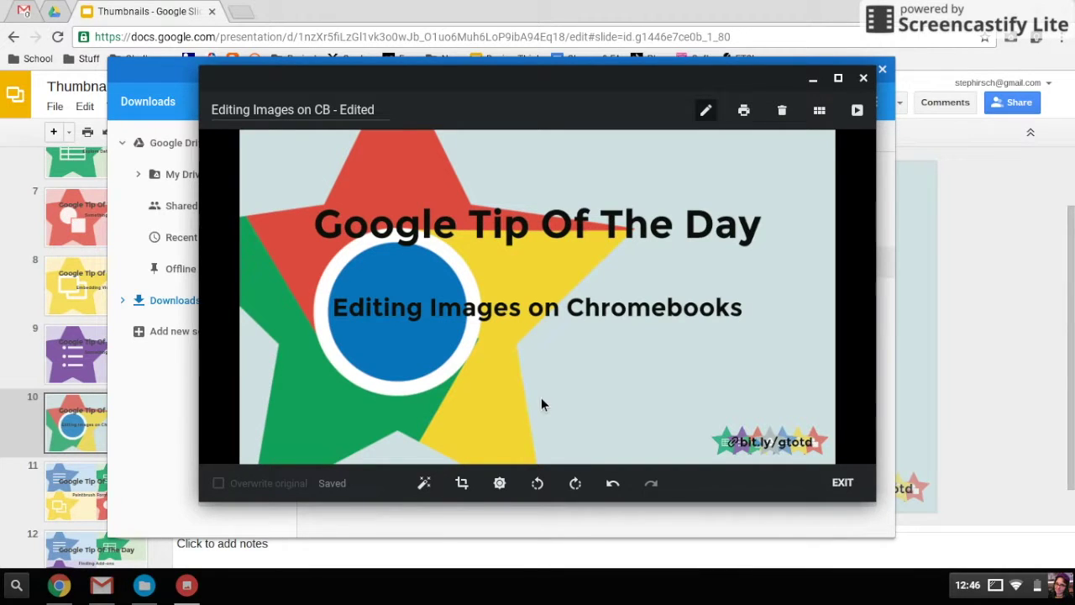
# - Try a freehand crop frame and the 1x1, 16x9 and 7x5 ratios, and move a 1x1 frame to the image's upper-left corner
pyautogui.click(462, 485)
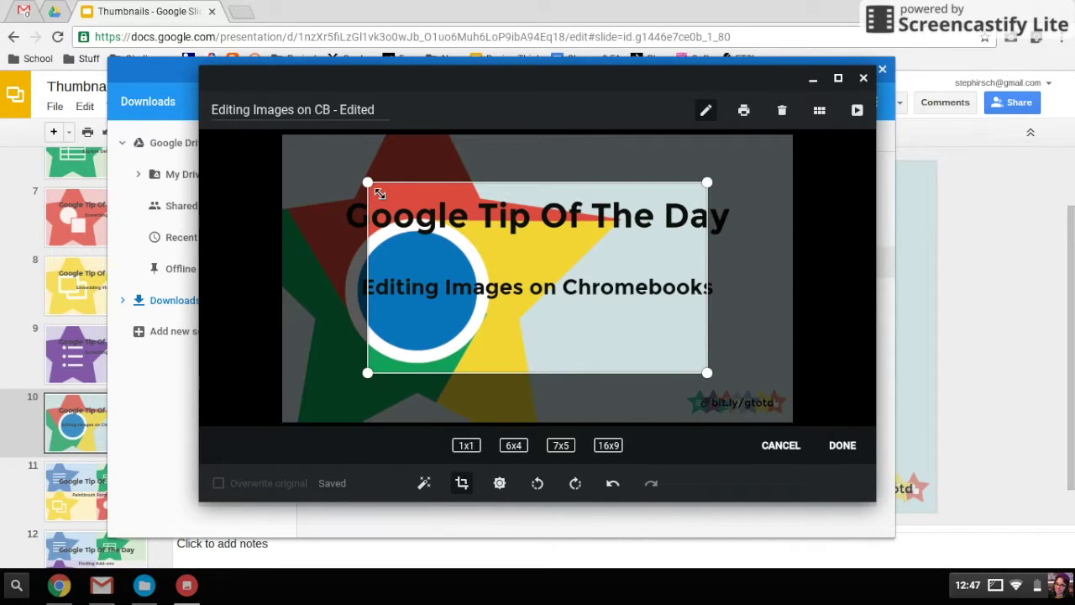
pyautogui.moveTo(379, 193); pyautogui.dragTo(315, 155)
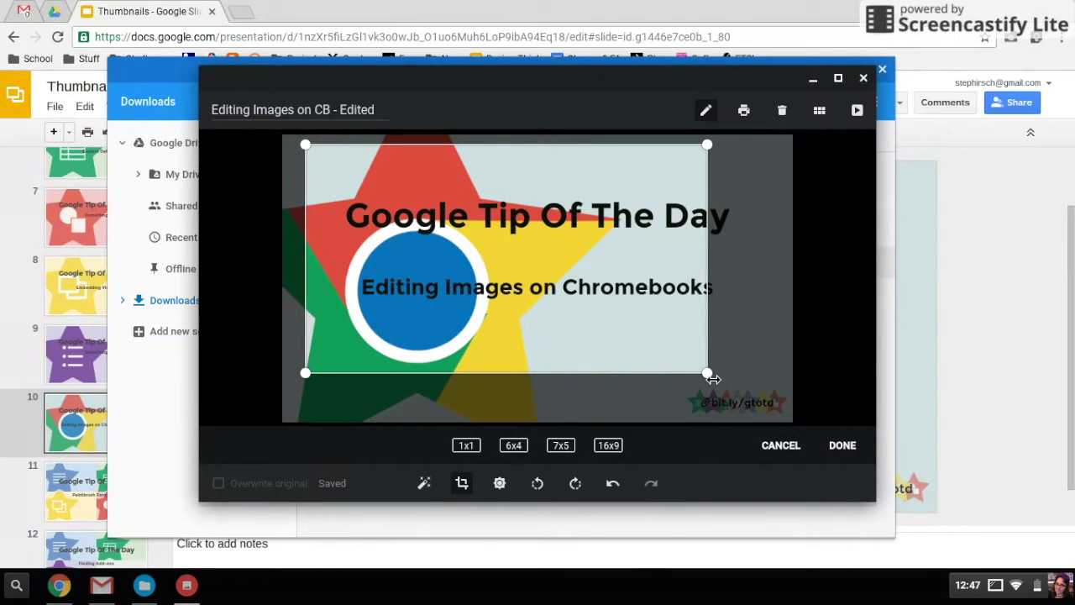
pyautogui.moveTo(712, 379); pyautogui.dragTo(780, 379)
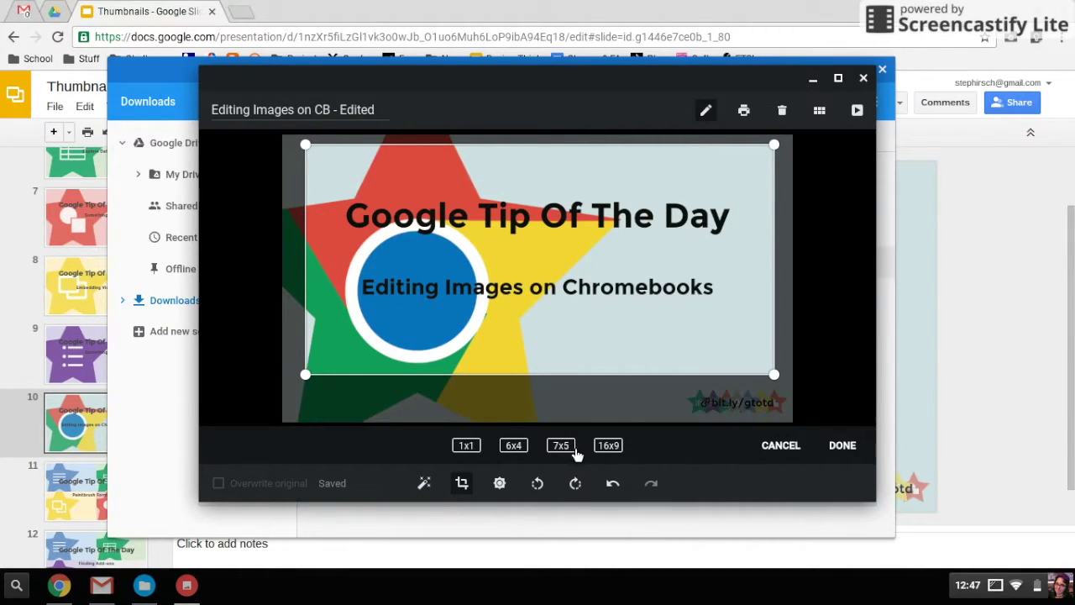
pyautogui.click(485, 447)
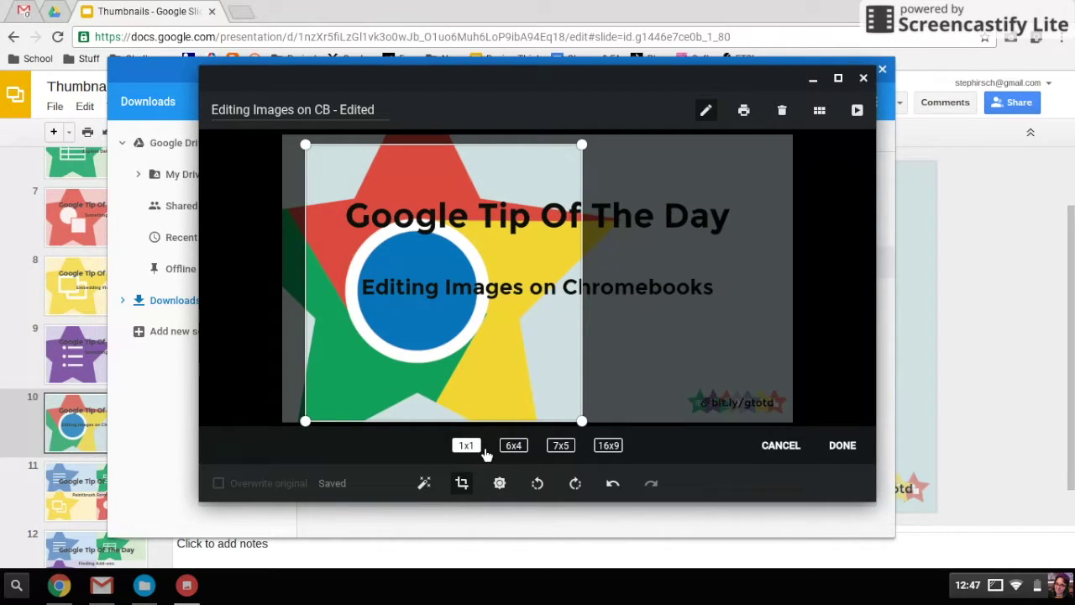
pyautogui.click(617, 452)
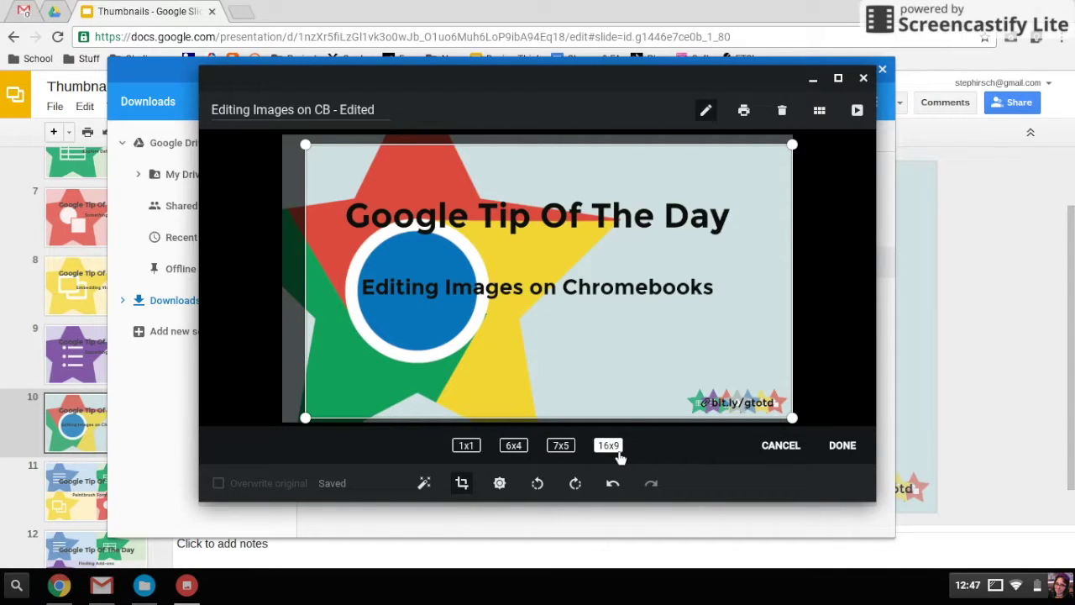
pyautogui.click(565, 448)
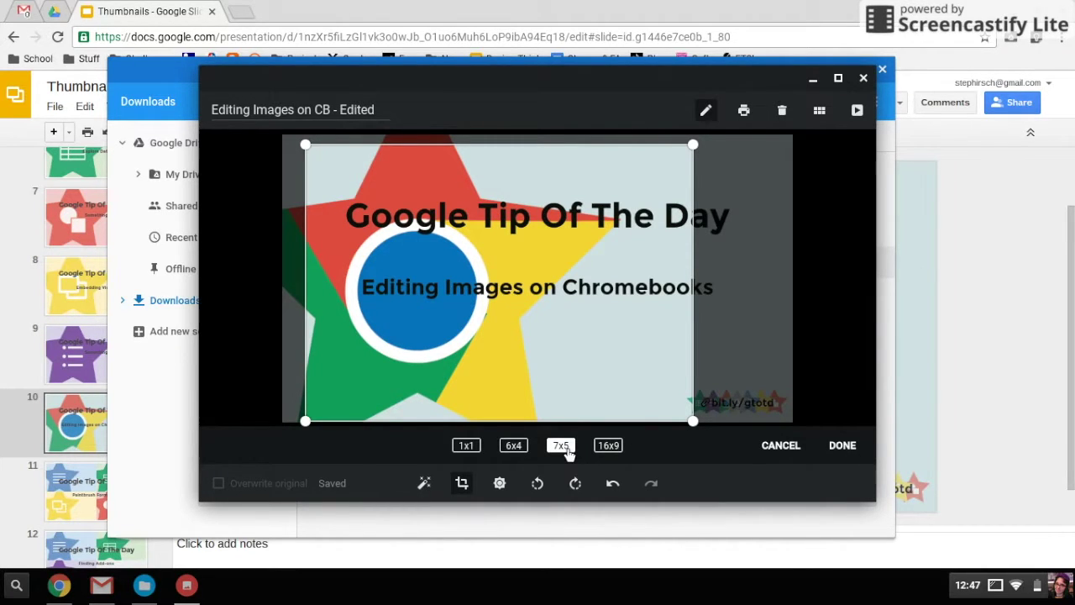
pyautogui.click(466, 447)
pyautogui.moveTo(507, 388); pyautogui.dragTo(476, 379)
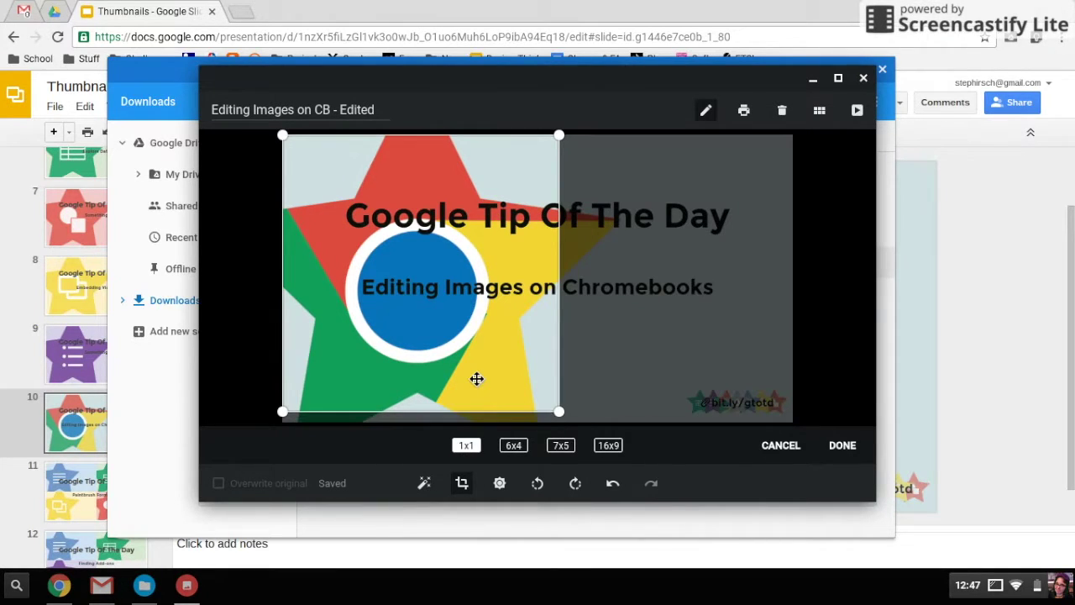
# - Try a higher contrast and a lower brightness on the image, and cancel the adjustment
pyautogui.click(500, 484)
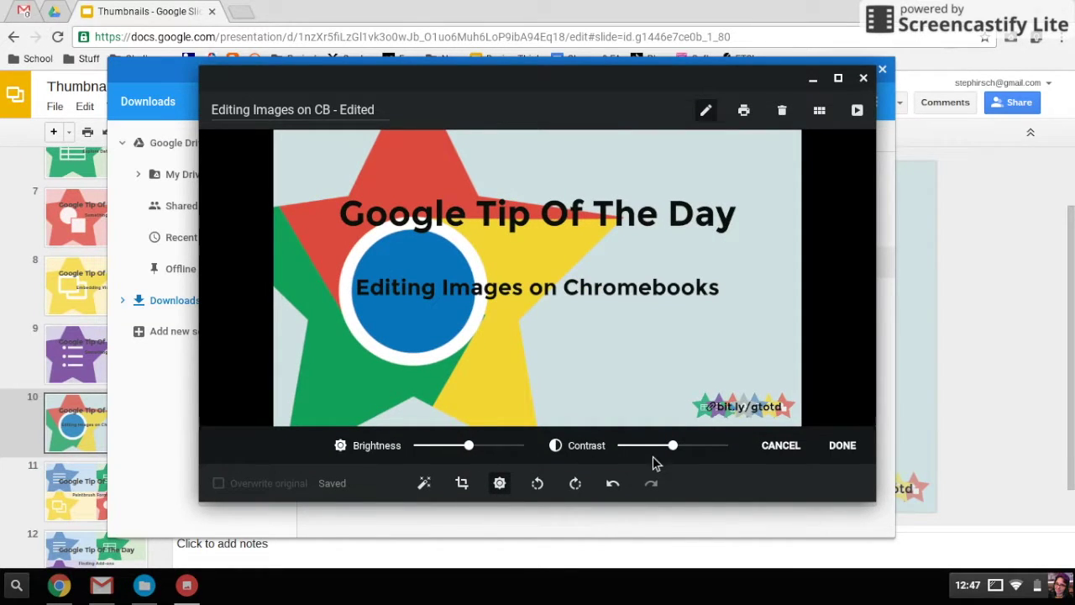
pyautogui.moveTo(677, 452)
pyautogui.mouseDown()
pyautogui.moveTo(646, 451)
pyautogui.moveTo(689, 451)
pyautogui.mouseUp()
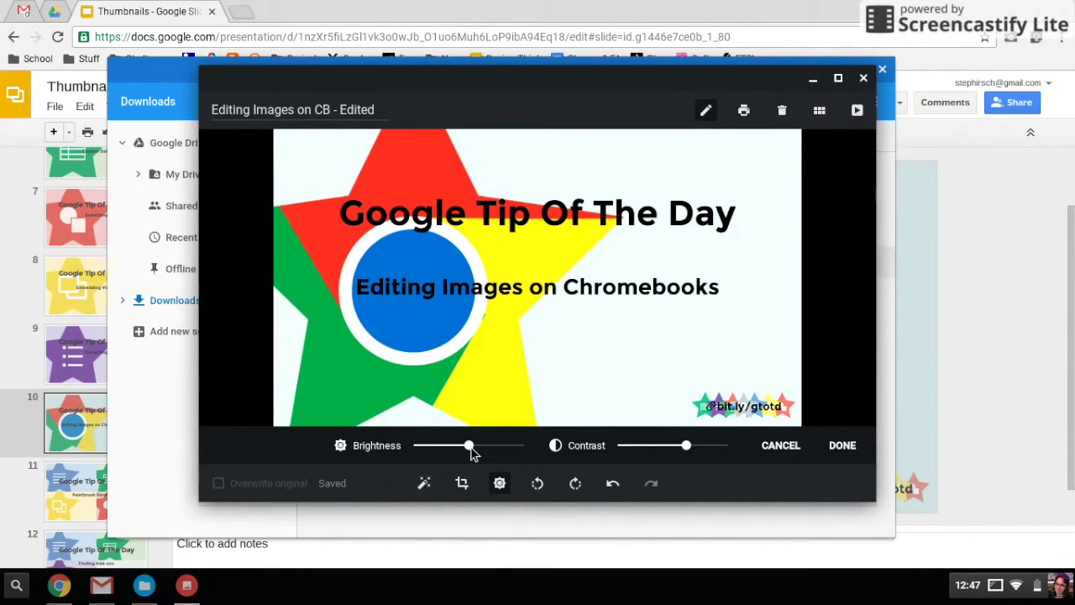
pyautogui.moveTo(472, 451); pyautogui.dragTo(437, 451)
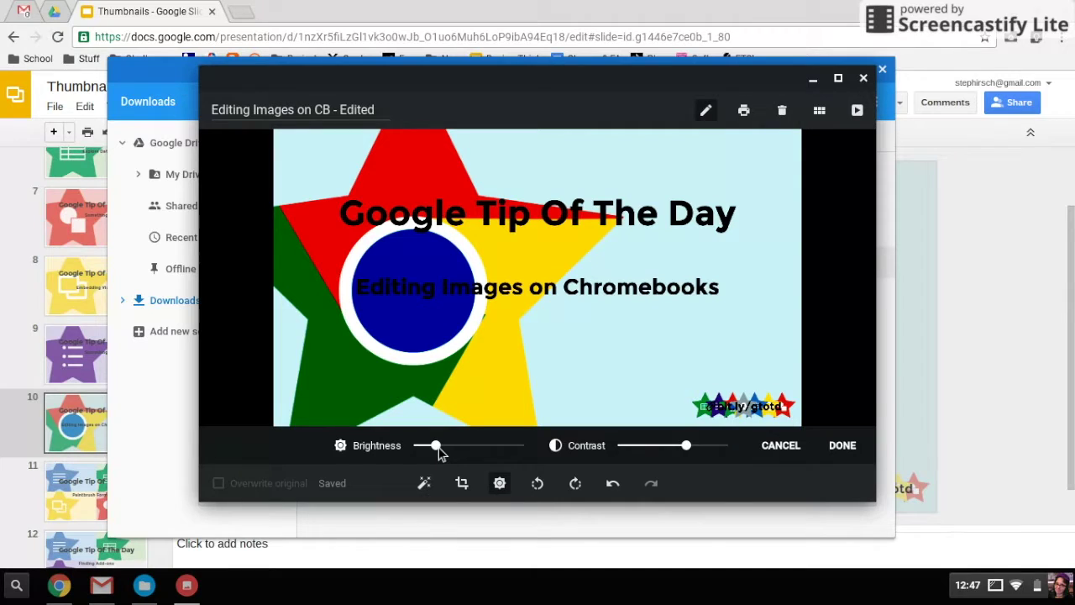
pyautogui.click(781, 447)
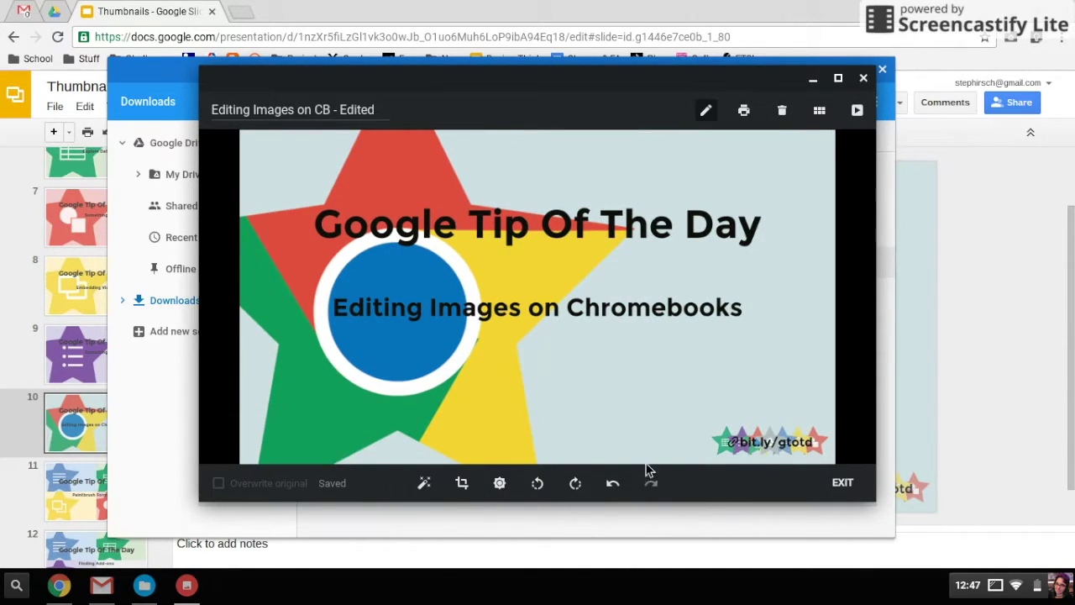
# - Try rotating the image to the left and to the right, bringing it back upright each time
pyautogui.click(550, 485)
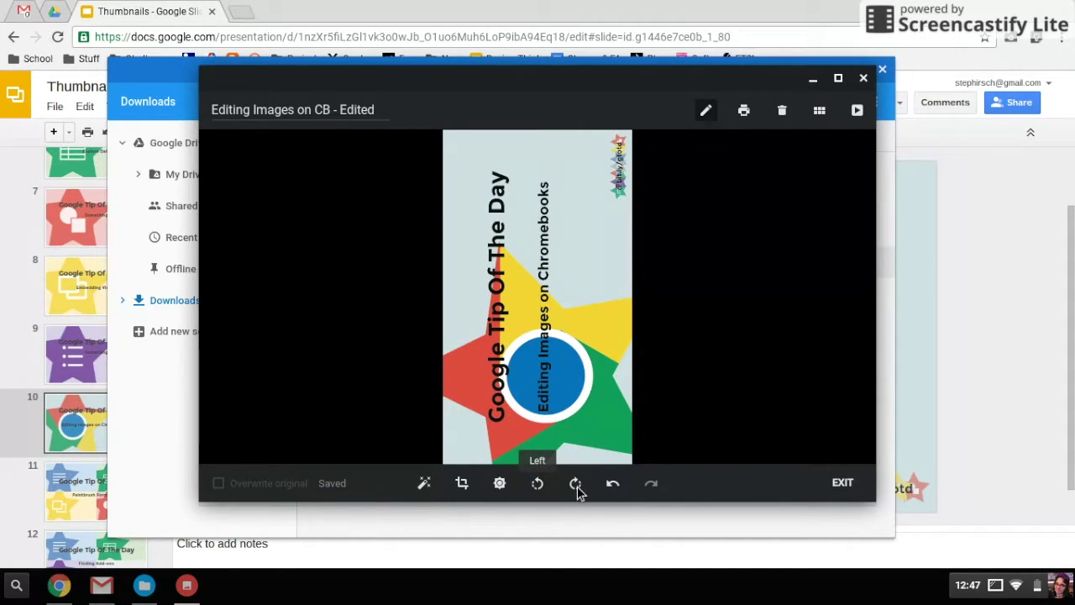
pyautogui.click(578, 487)
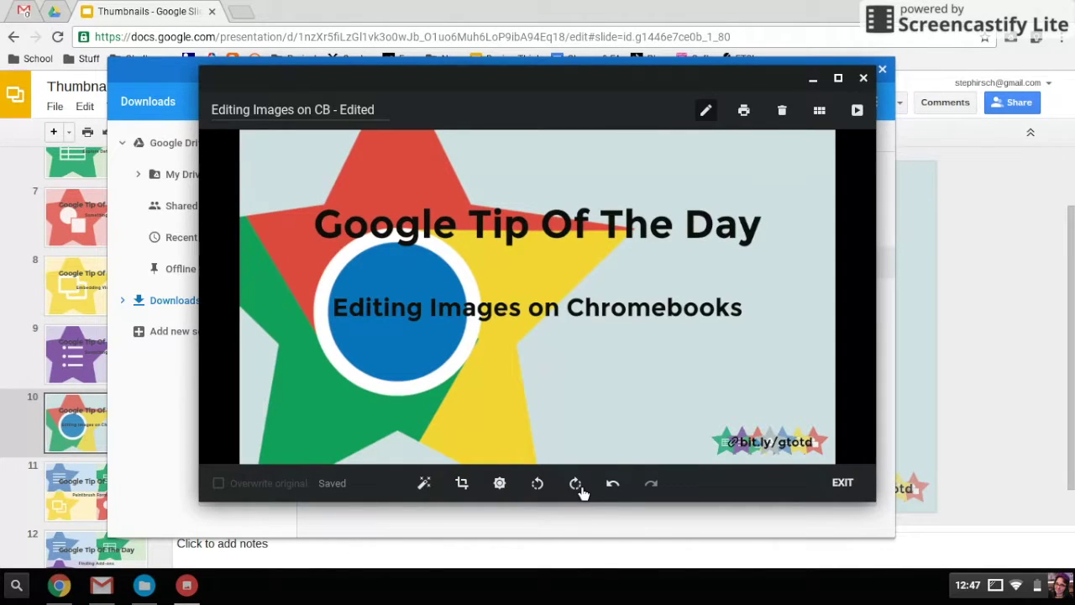
pyautogui.click(579, 487)
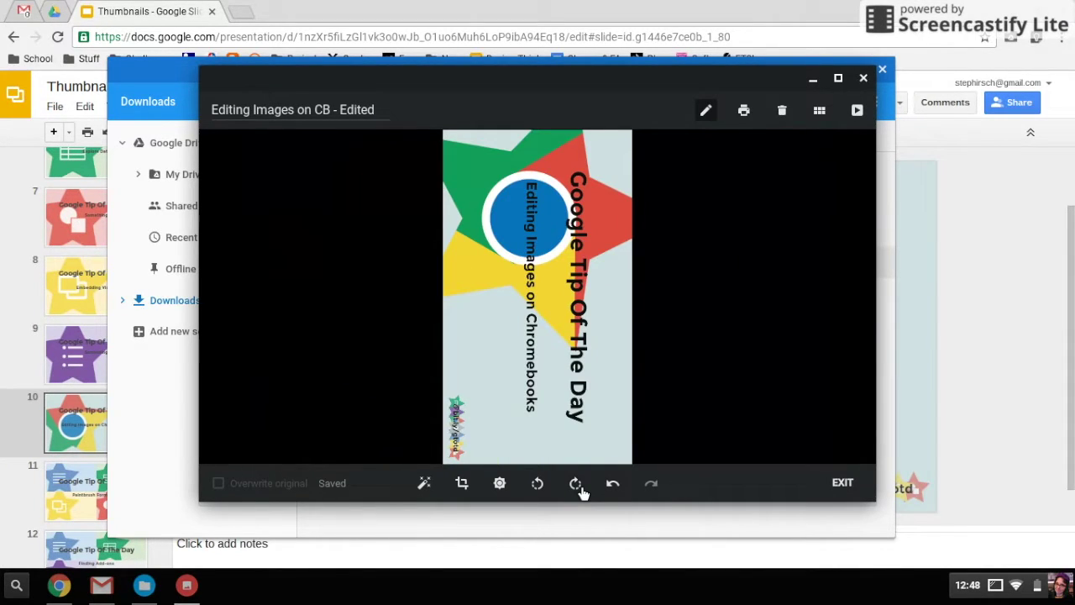
pyautogui.click(543, 489)
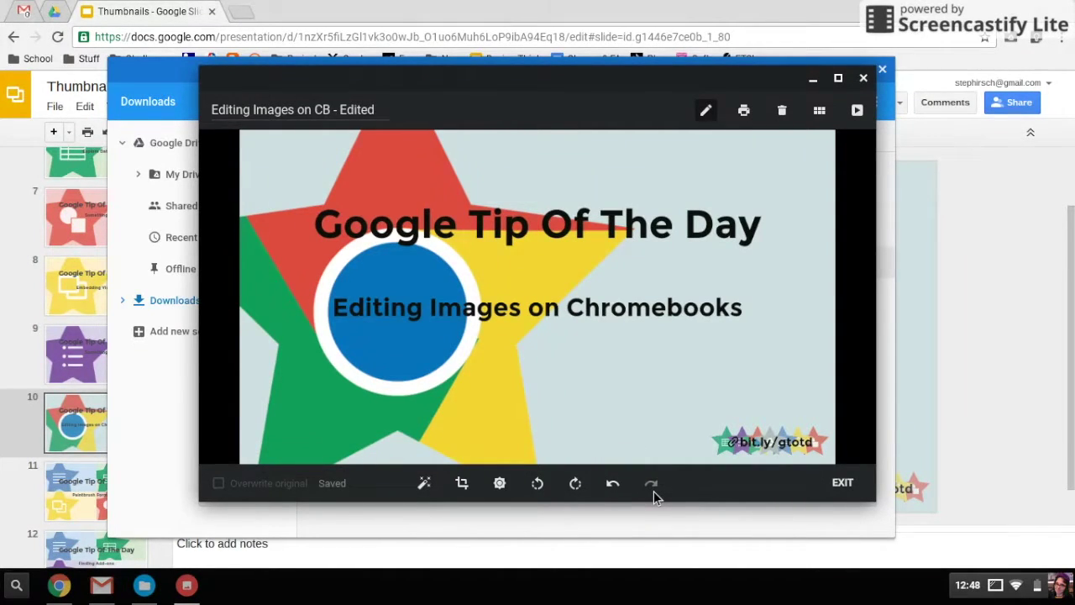
# - Leave the image editor and check the edited and original PNG files in Downloads, closing the windows
pyautogui.click(844, 484)
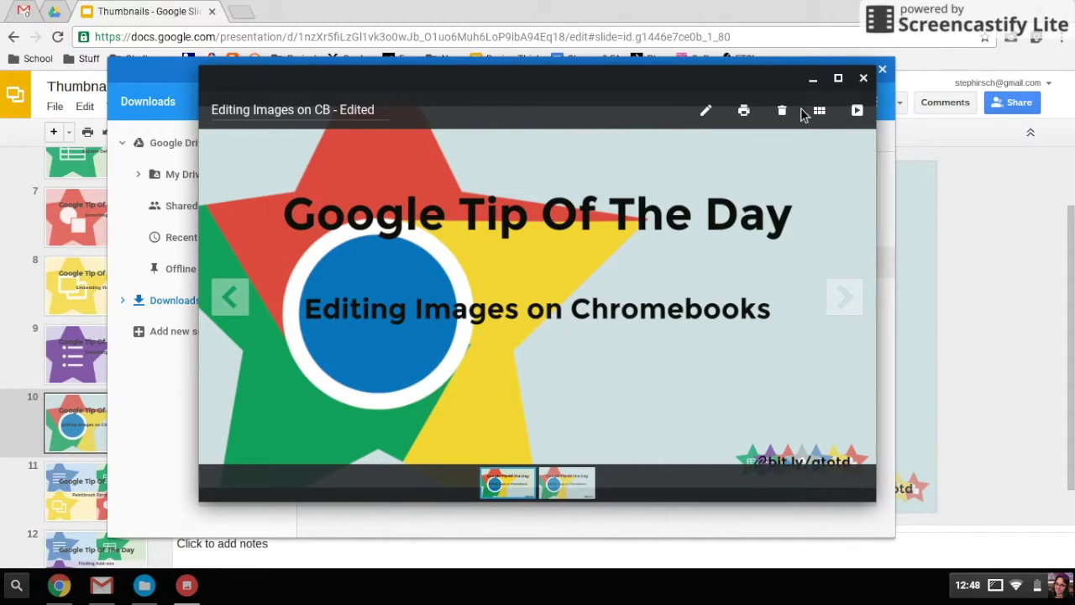
pyautogui.click(863, 79)
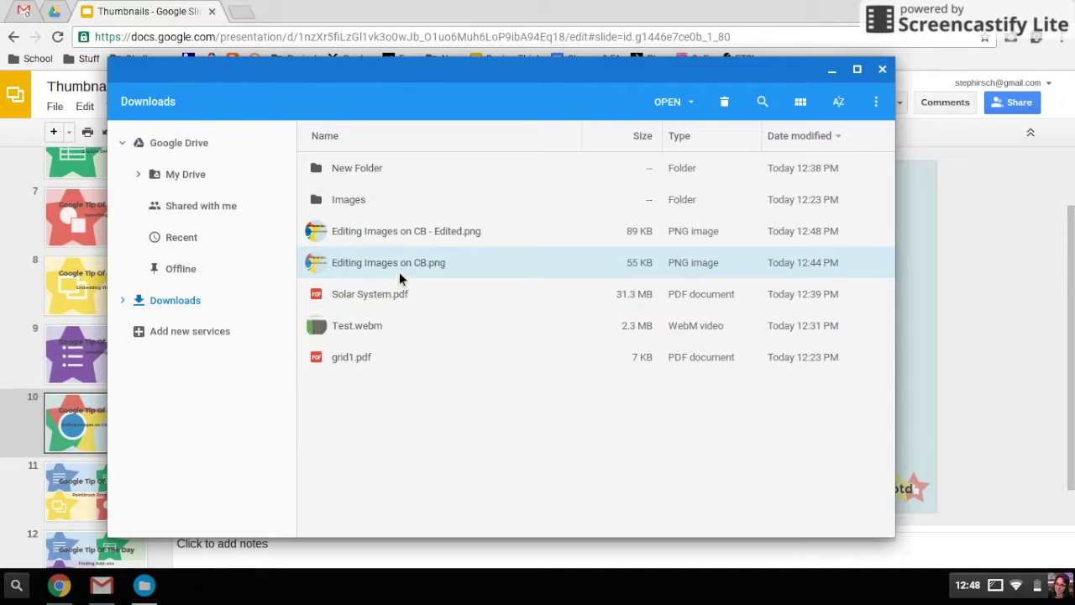
pyautogui.click(399, 238)
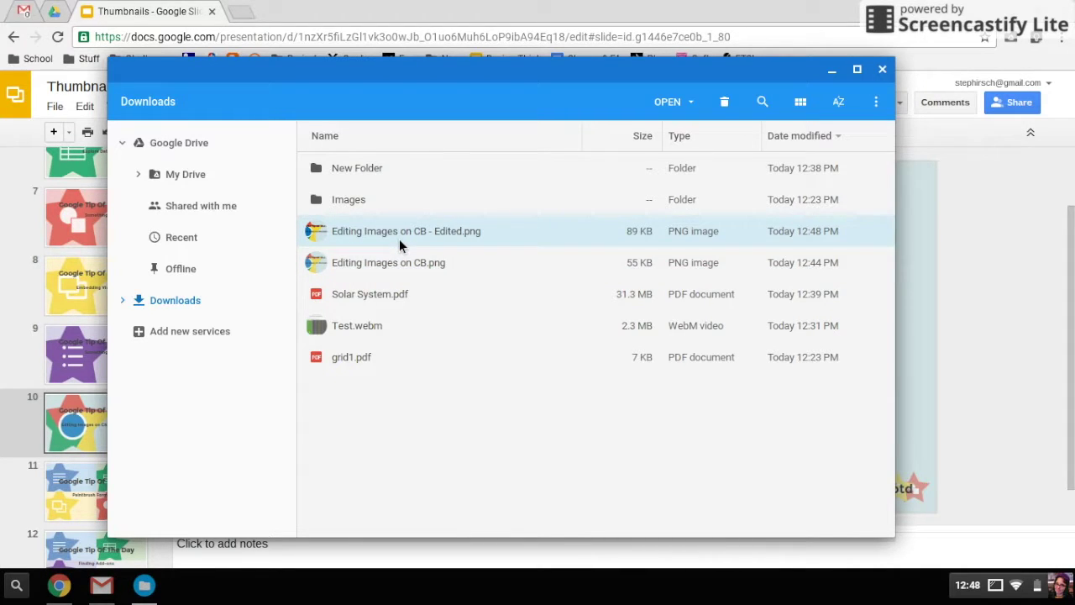
pyautogui.click(394, 266)
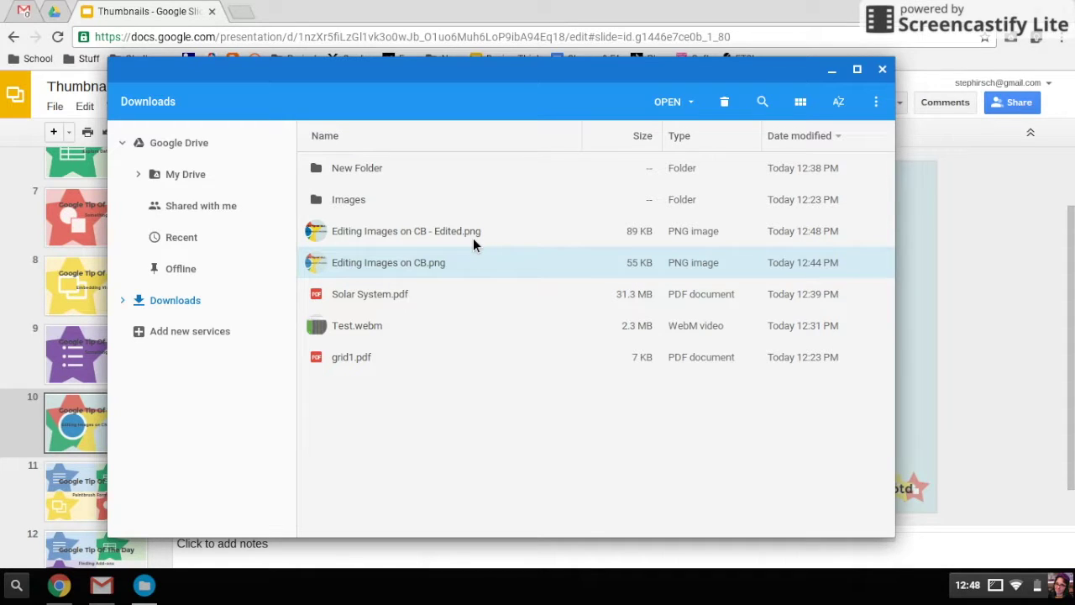
pyautogui.click(883, 70)
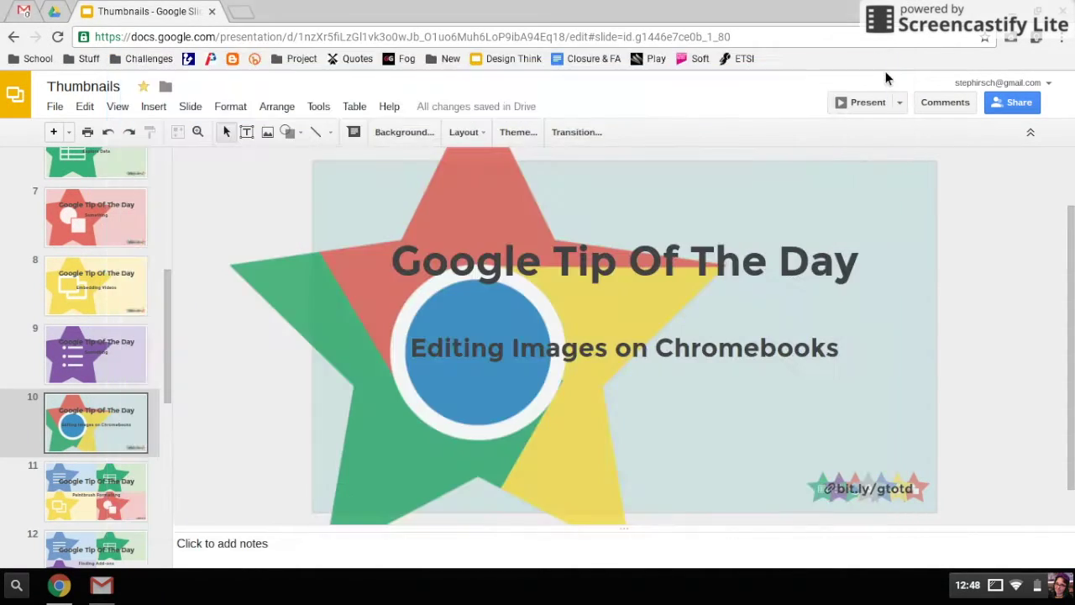
# - Capture a partial screenshot of the right-hand list on a new browser tab and dismiss the notification
pyautogui.click(240, 15)
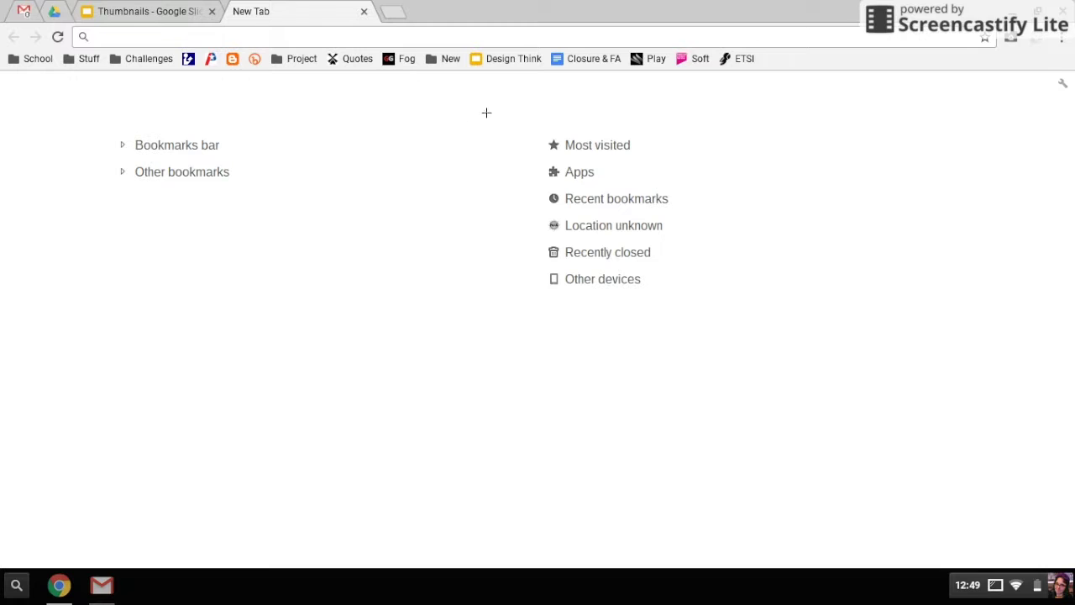
pyautogui.moveTo(485, 106); pyautogui.dragTo(744, 365)
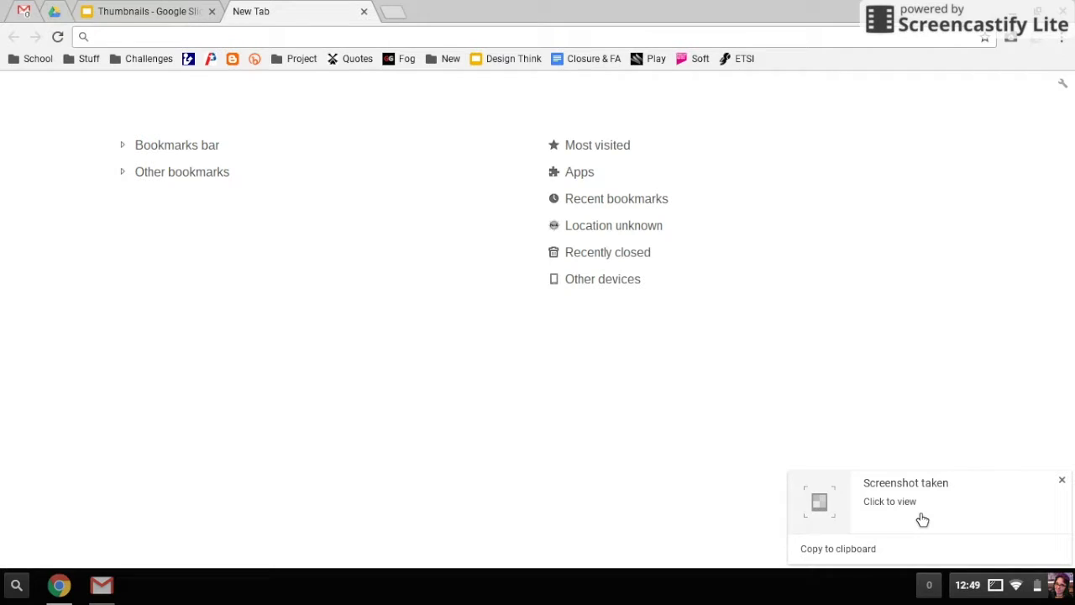
pyautogui.click(1061, 480)
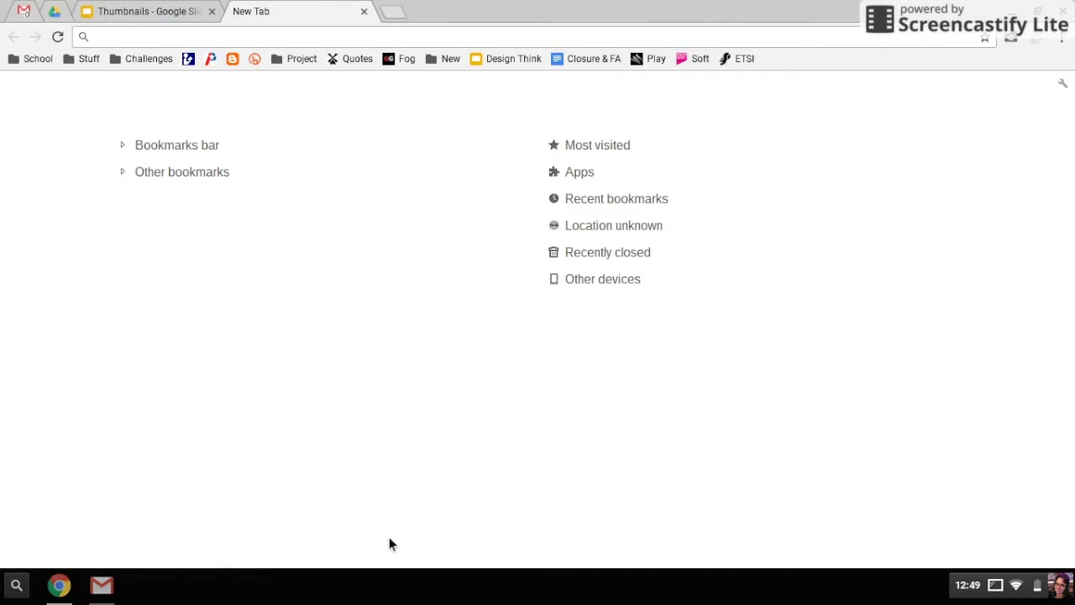
# - Open the Files app and select the new screenshot PNG in the Downloads folder
pyautogui.click(12, 591)
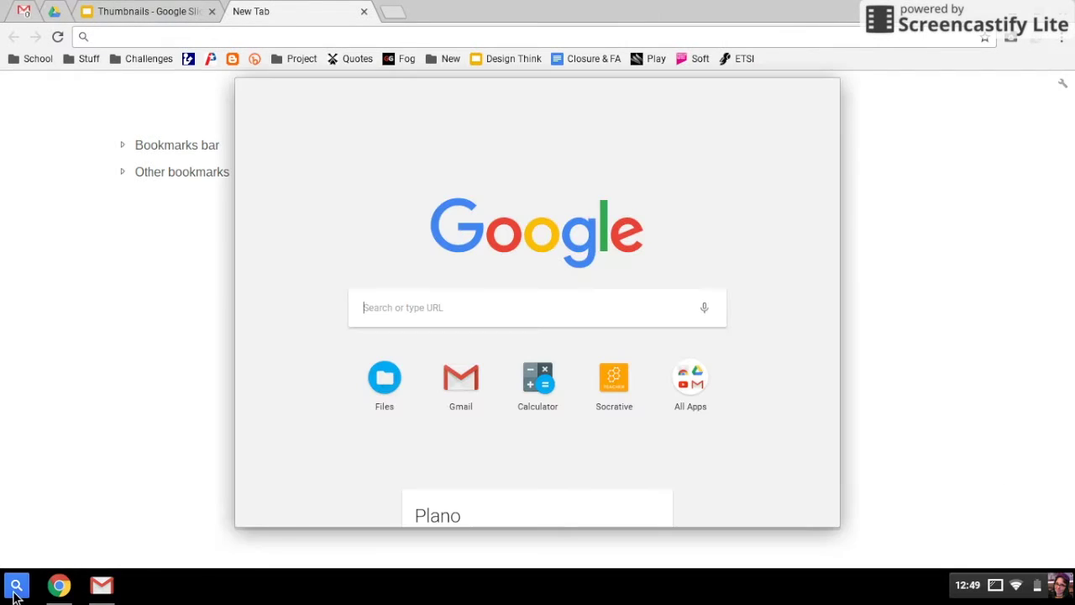
pyautogui.click(383, 400)
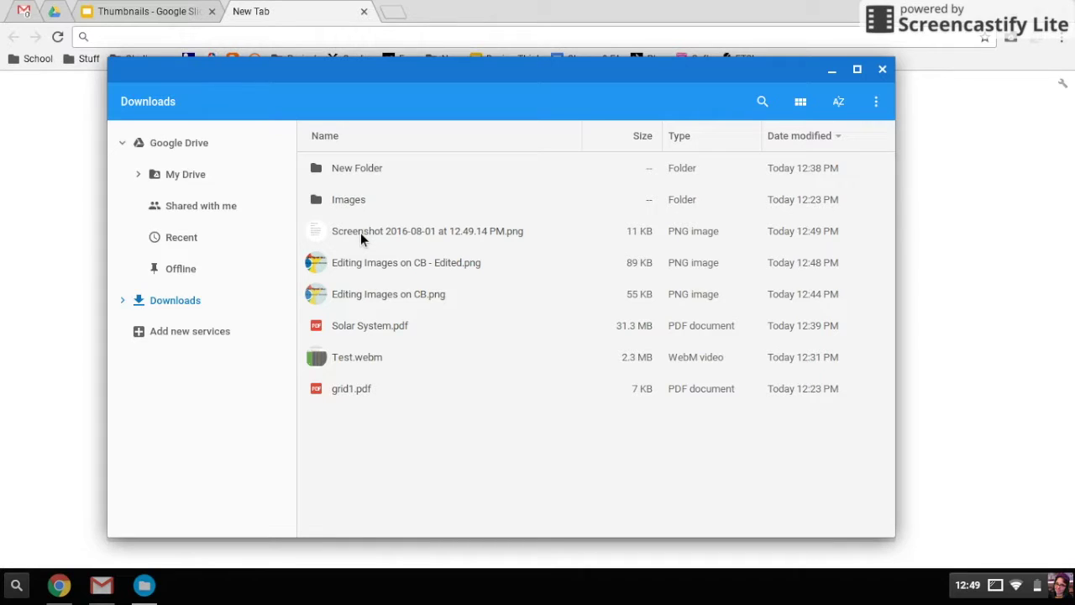
pyautogui.click(360, 233)
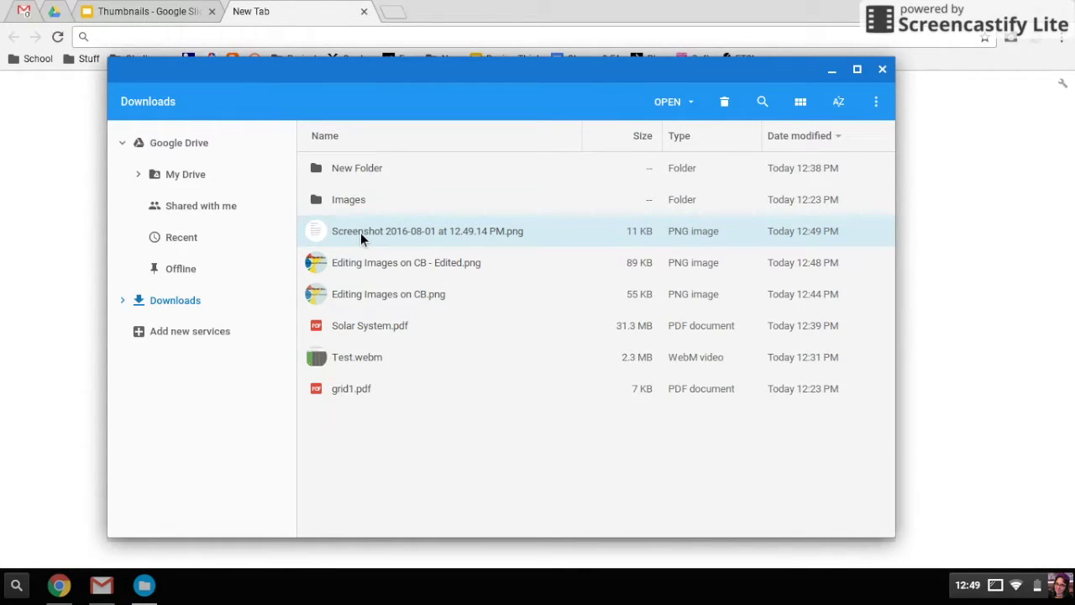
# - Open the new screenshot PNG from Downloads in the image viewer and rename it Test Overwrite
pyautogui.doubleClick(360, 232)
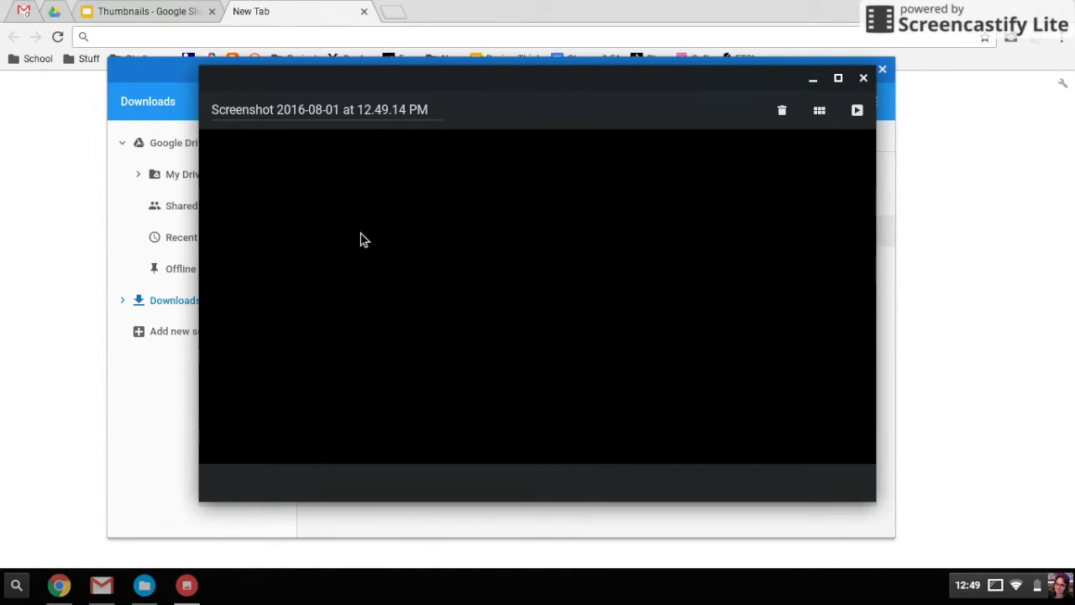
pyautogui.click(377, 122)
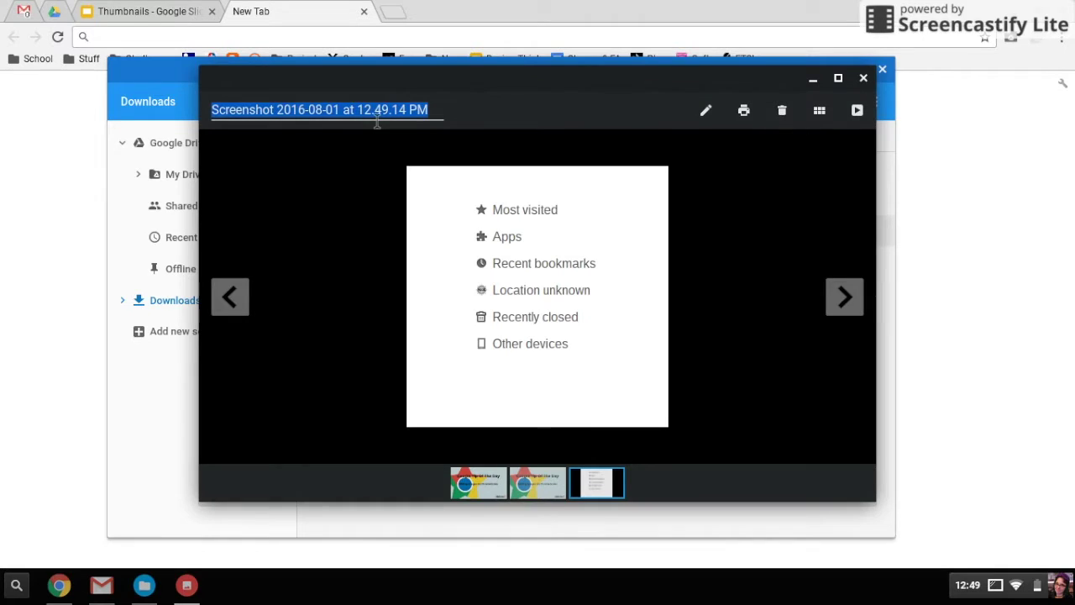
pyautogui.write('Test')
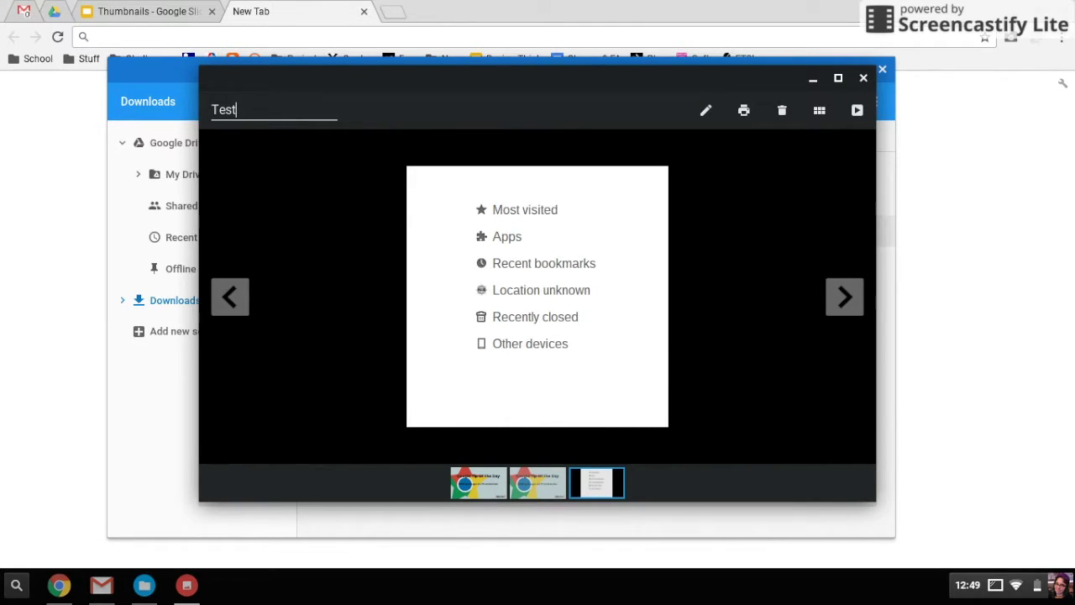
pyautogui.write(' Overwrite')
# - Edit the image with Overwrite original enabled, strongly lowering brightness and raising contrast almost to maximum, and close the viewer
pyautogui.click(706, 114)
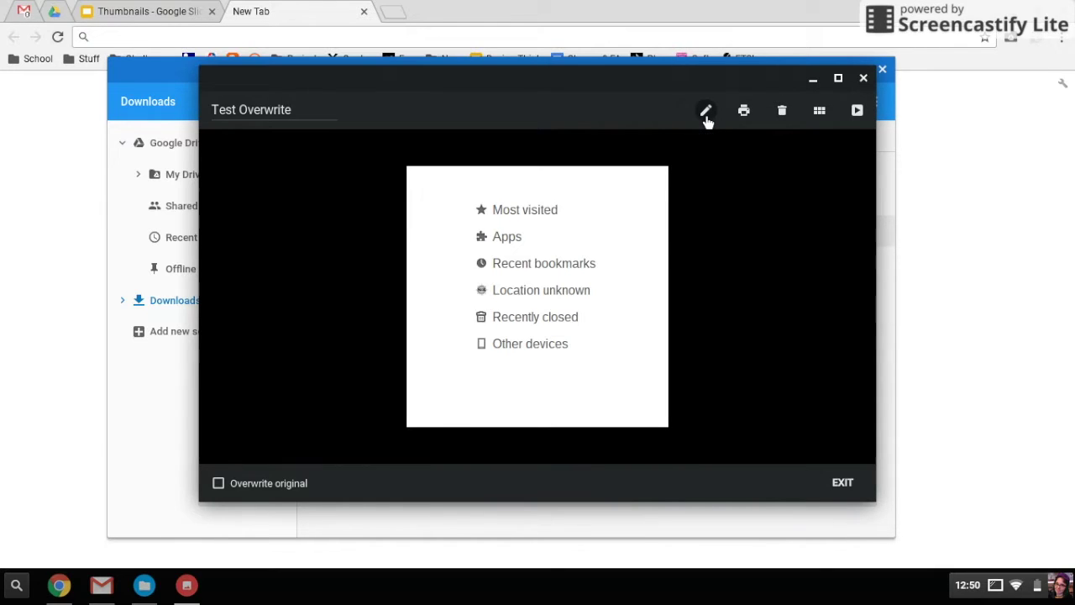
pyautogui.click(277, 485)
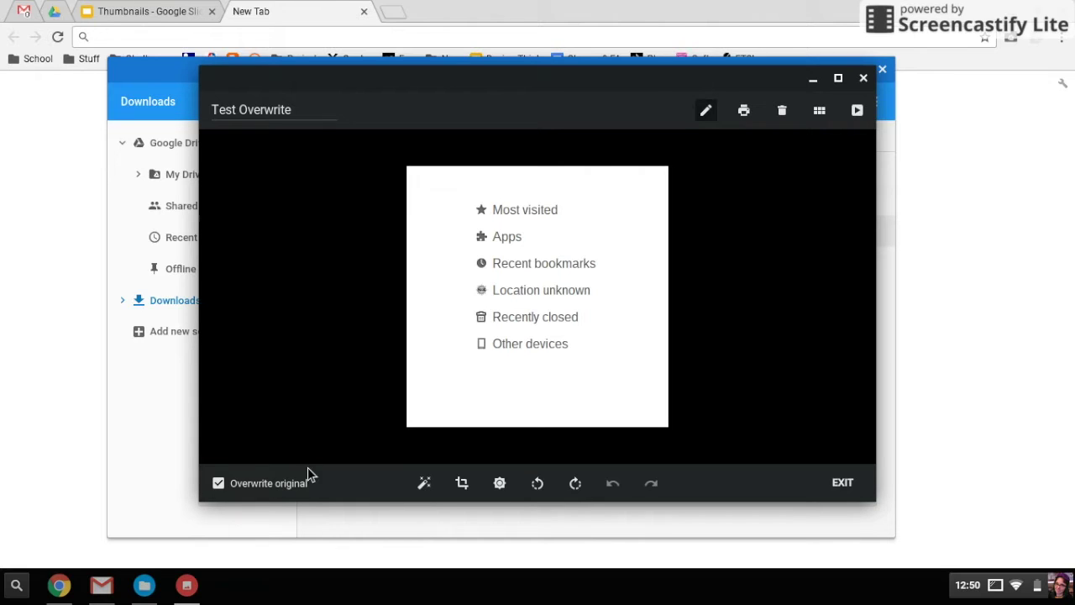
pyautogui.click(504, 489)
pyautogui.moveTo(468, 445); pyautogui.dragTo(430, 450)
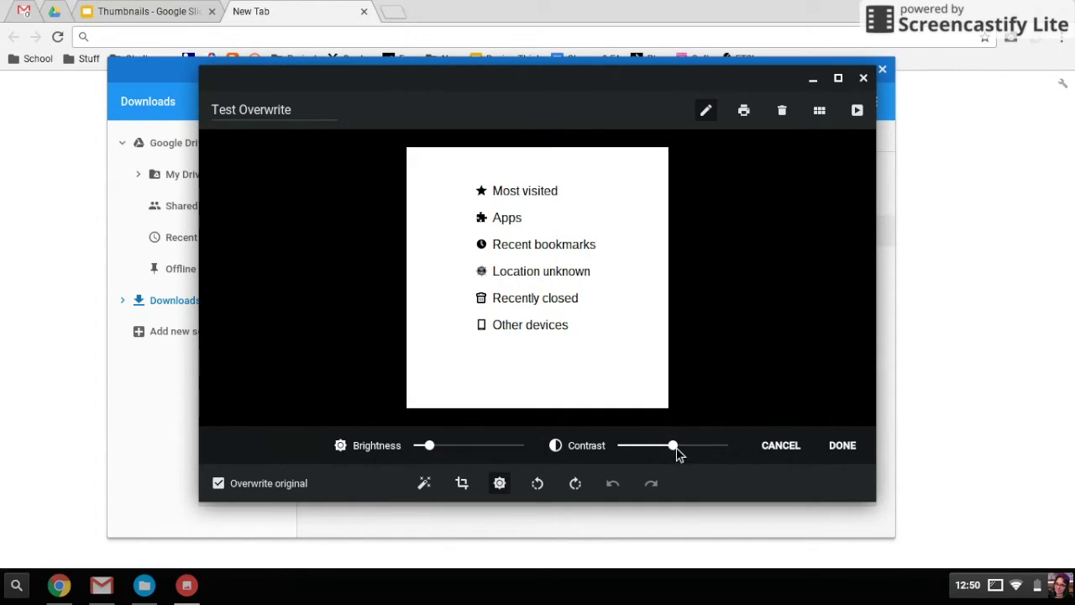
pyautogui.moveTo(675, 446); pyautogui.dragTo(725, 455)
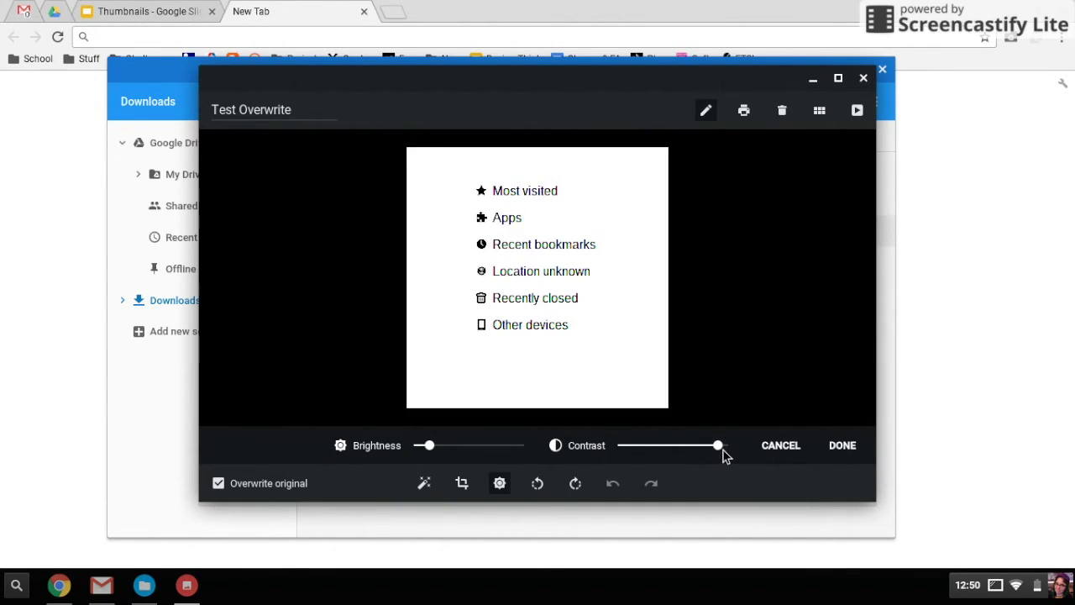
pyautogui.click(844, 446)
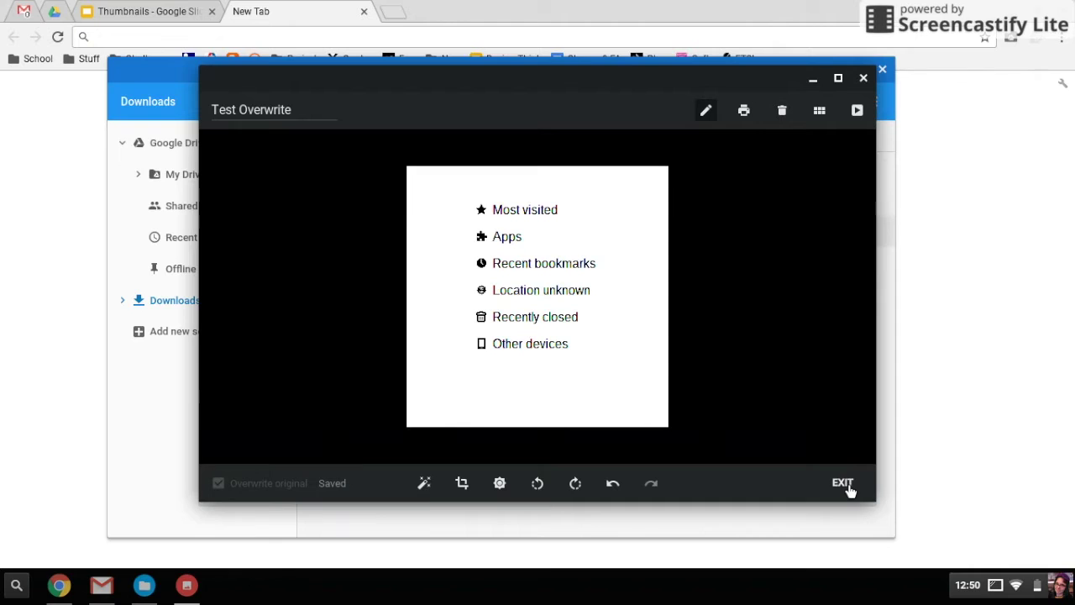
pyautogui.click(843, 484)
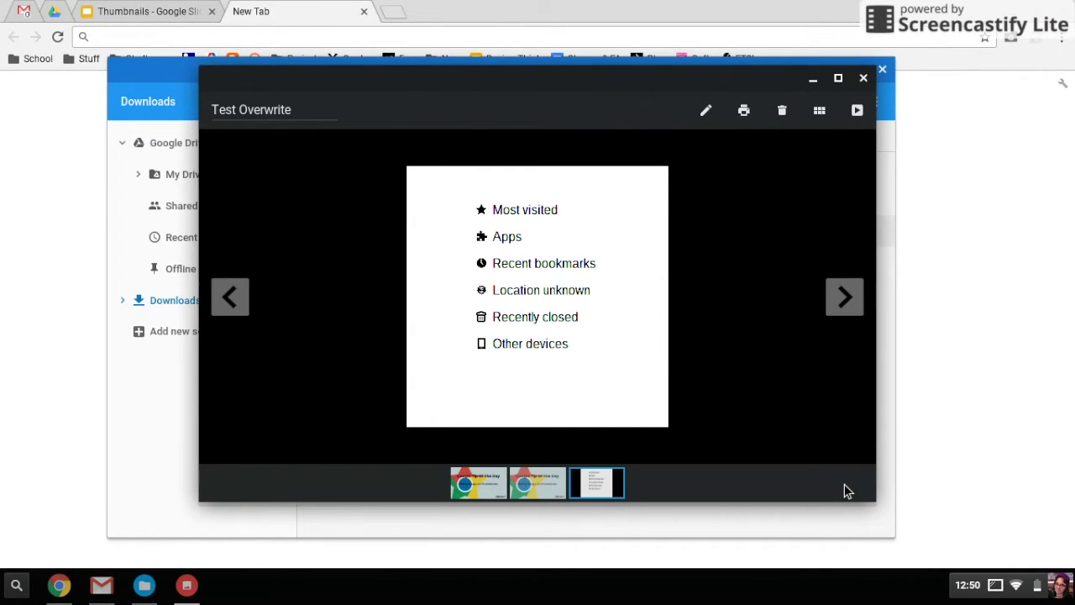
pyautogui.click(864, 78)
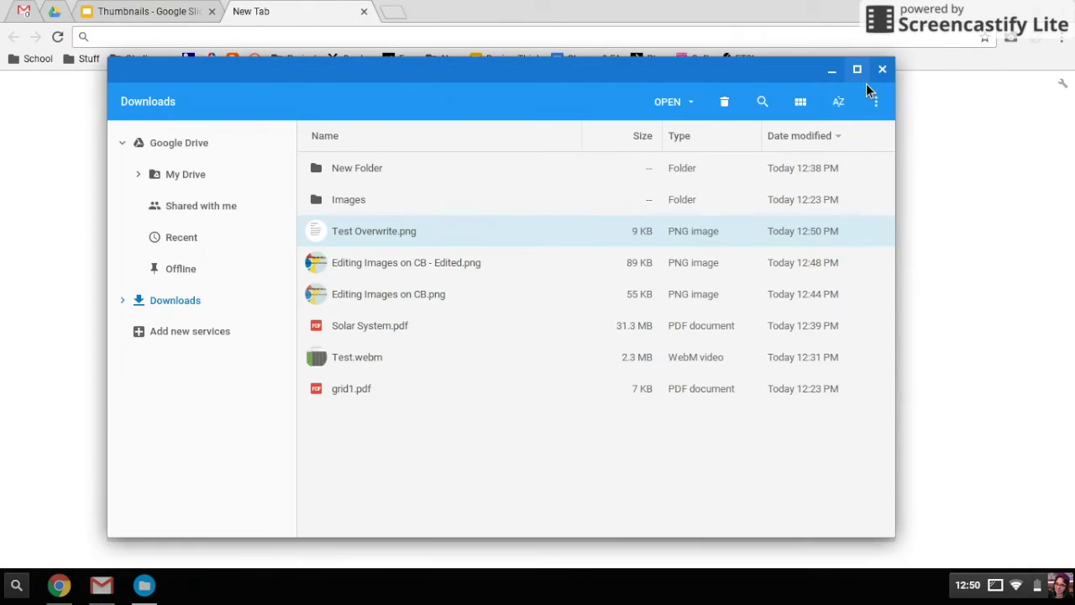
# - Reopen Test Overwrite.png from Downloads, compare it with the neighbouring images in the viewer, and close the viewer
pyautogui.doubleClick(383, 231)
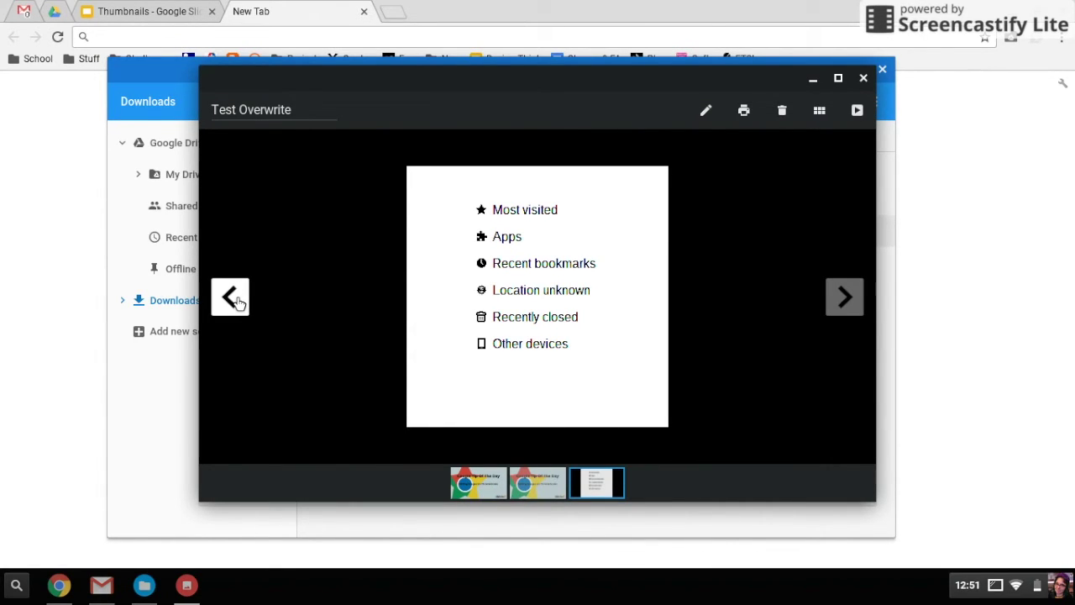
pyautogui.click(230, 298)
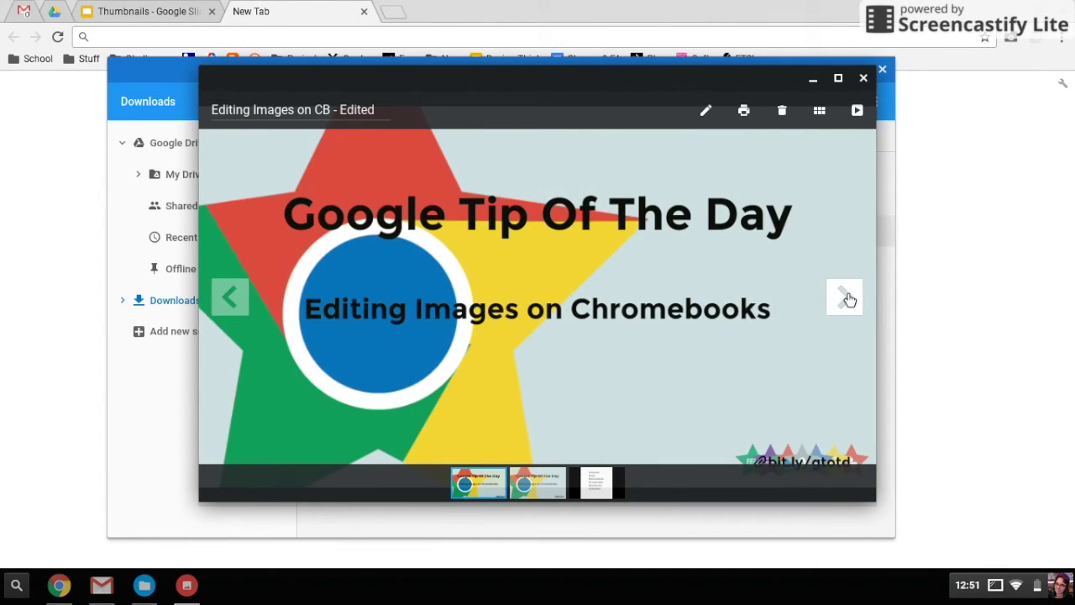
pyautogui.click(848, 300)
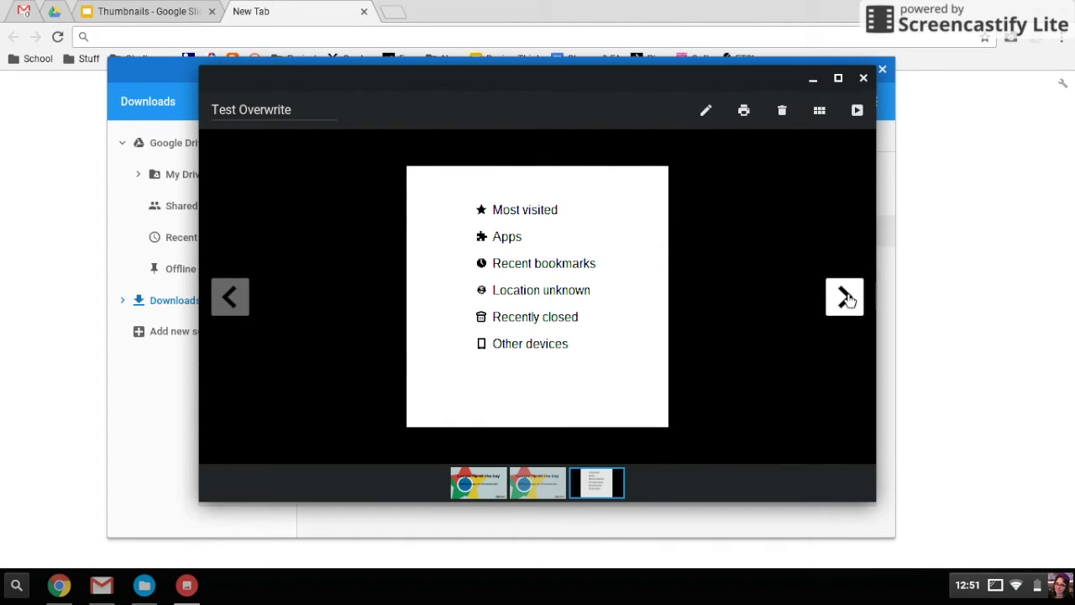
pyautogui.click(865, 79)
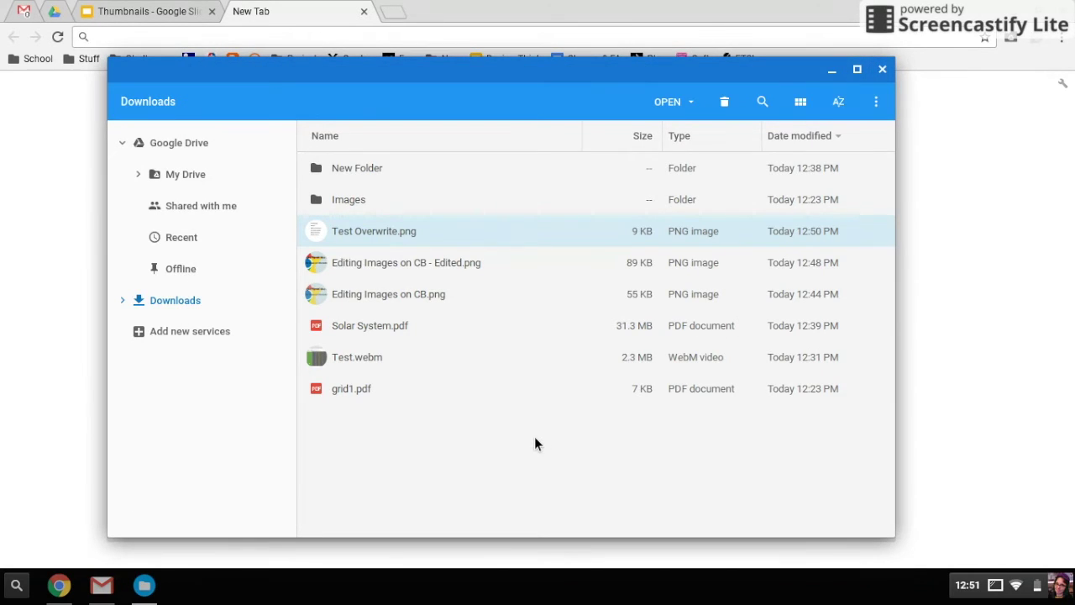